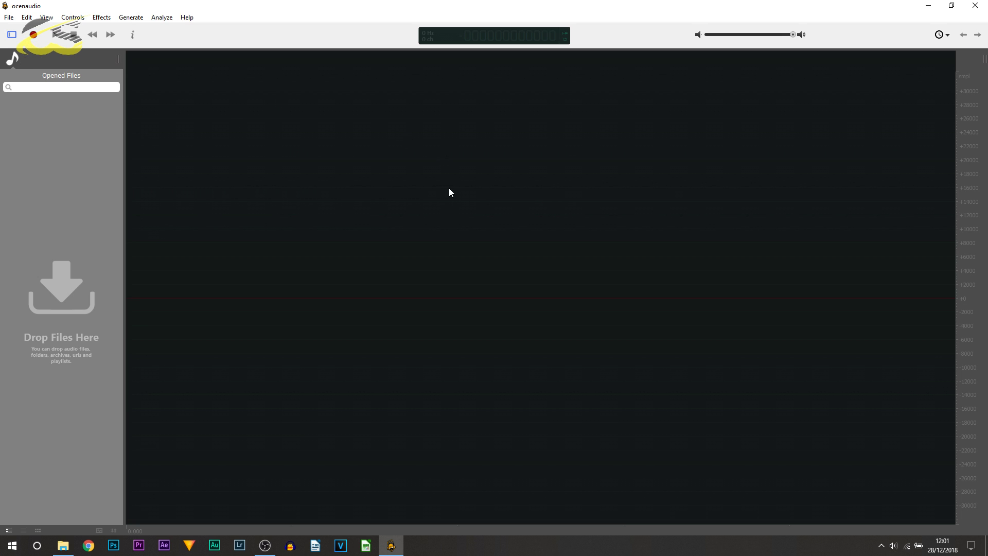
Step: Record about 20 seconds of new 44100 Hz, 16-bit stereo audio as untitled #2
{"action": "left_click", "coordinate": [32, 35]}
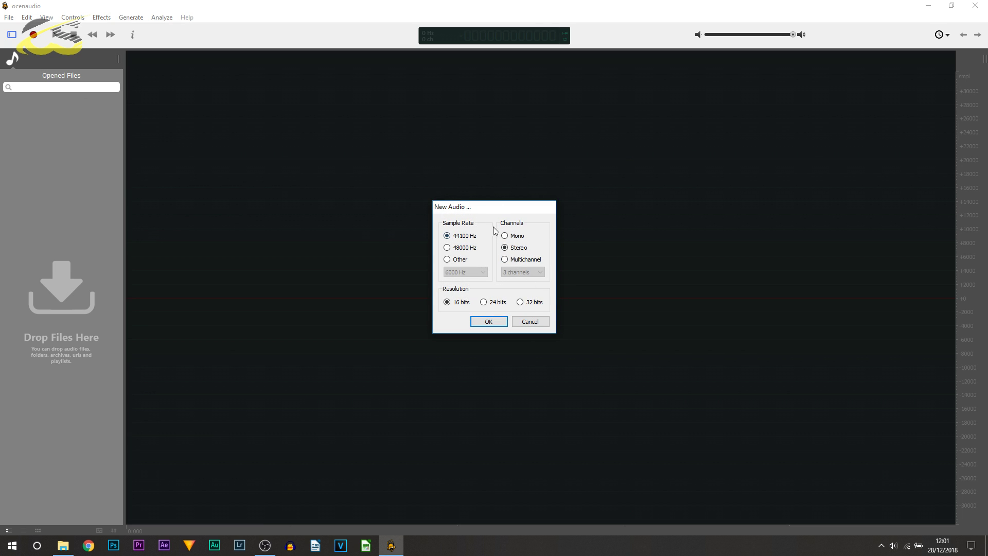
{"action": "left_click", "coordinate": [493, 322]}
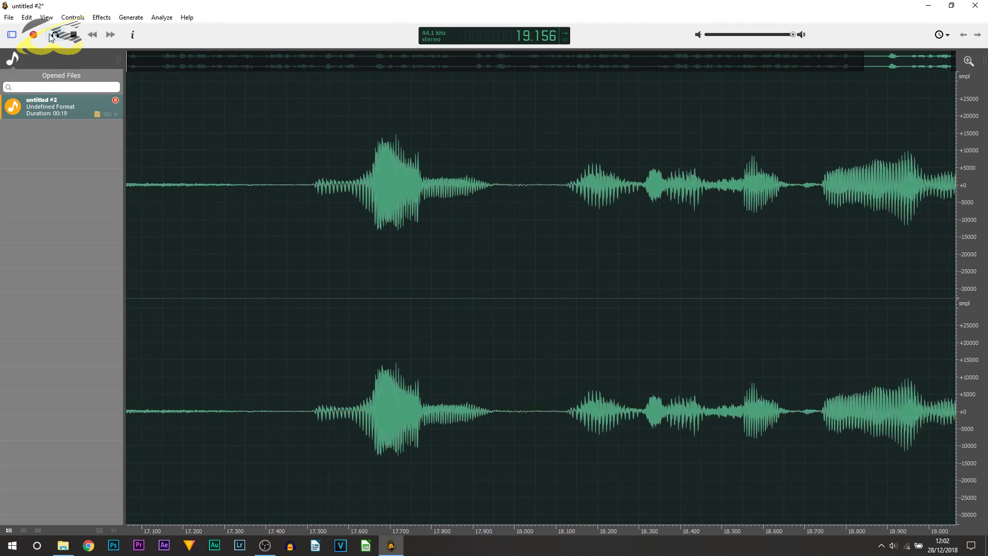
{"action": "left_click", "coordinate": [71, 39]}
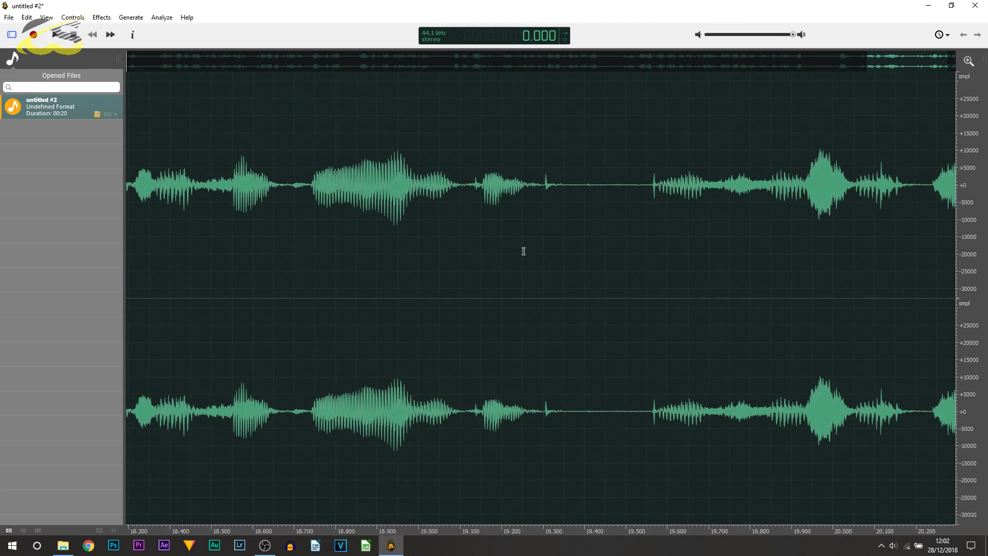
Step: Use the untitled #2 file's context menu, then bring the start of the recording into view
{"action": "right_click", "coordinate": [67, 103]}
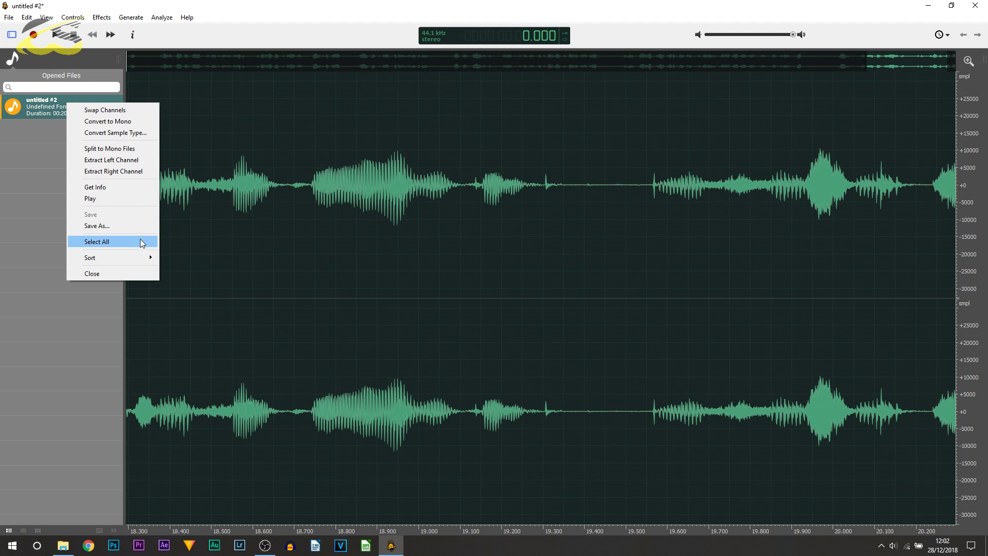
{"action": "left_click", "coordinate": [22, 169]}
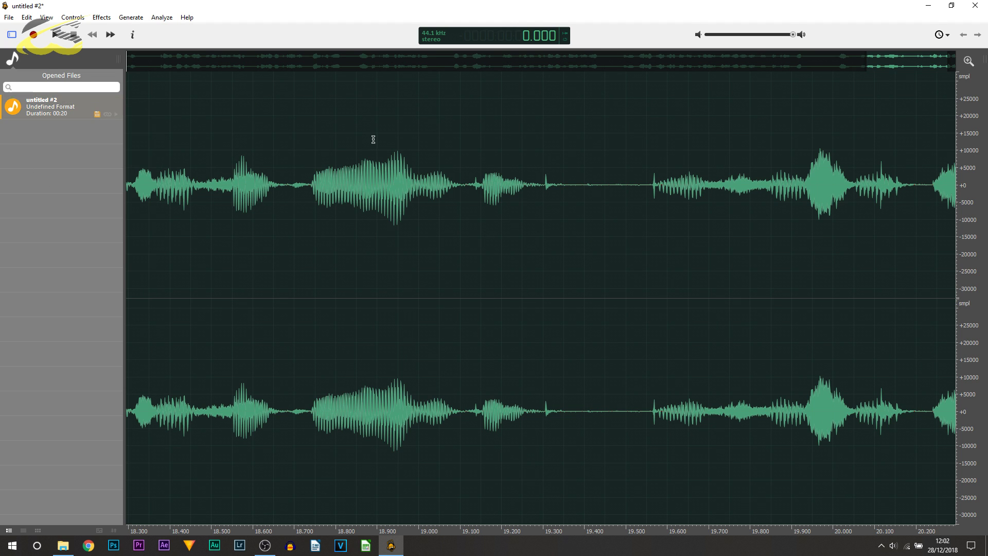
{"action": "left_click", "coordinate": [372, 138]}
{"action": "left_click_drag", "start_coordinate": [888, 61], "coordinate": [87, 77]}
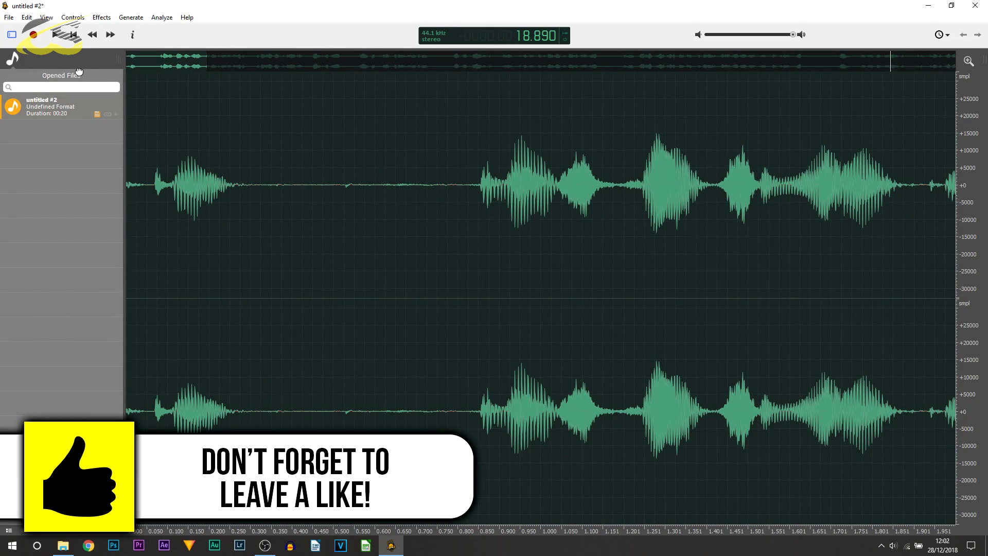
Step: Select the opening 0.000–0.750 s of untitled #2 and delete it
{"action": "left_click", "coordinate": [199, 154]}
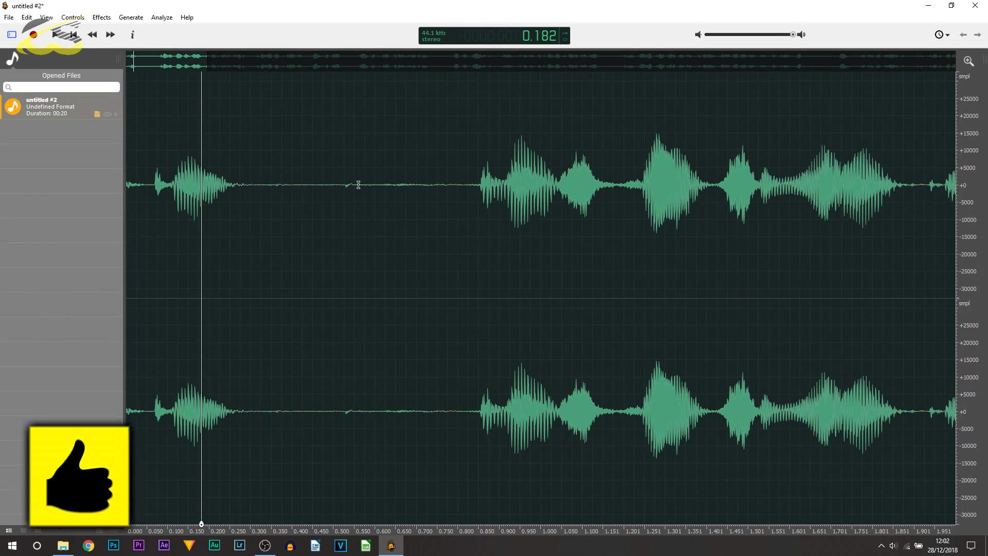
{"action": "left_click_drag", "start_coordinate": [171, 167], "coordinate": [211, 171]}
{"action": "left_click", "coordinate": [416, 212]}
{"action": "left_click_drag", "start_coordinate": [440, 183], "coordinate": [2, 146]}
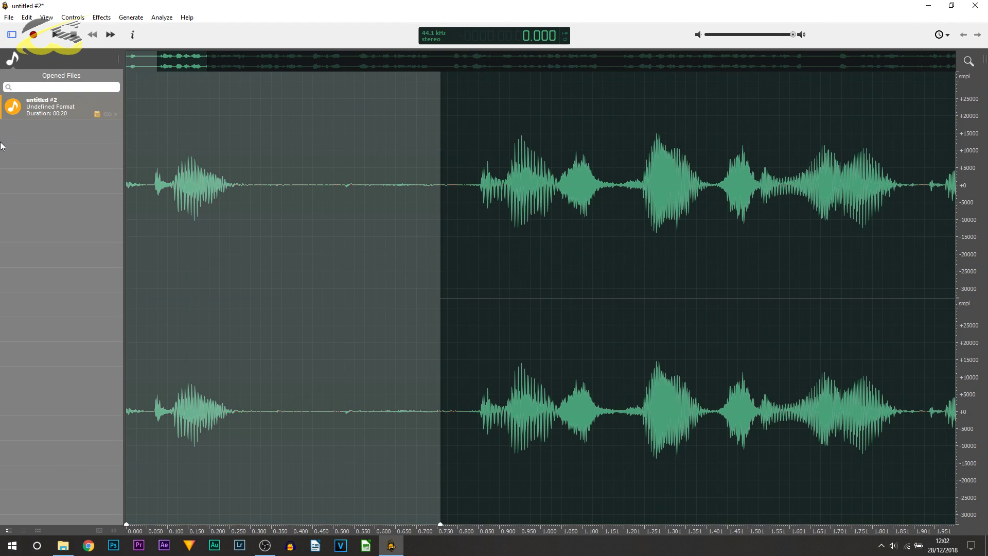
{"action": "key", "text": "Delete"}
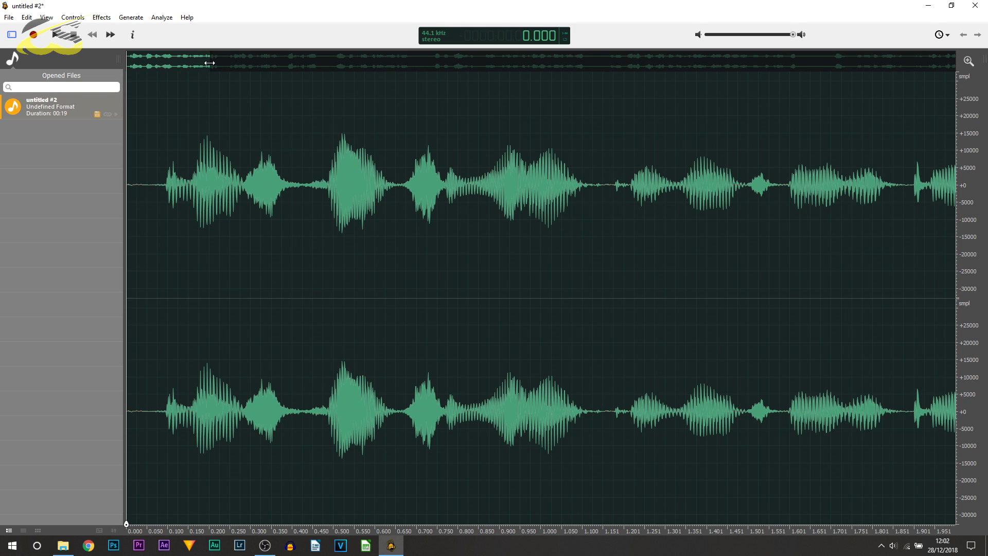
Step: Zoom out to the whole recording, lower playback volume, and load 'KSI - Ares INSTRUMENTAL' from File Explorer
{"action": "left_click_drag", "start_coordinate": [209, 57], "coordinate": [958, 50]}
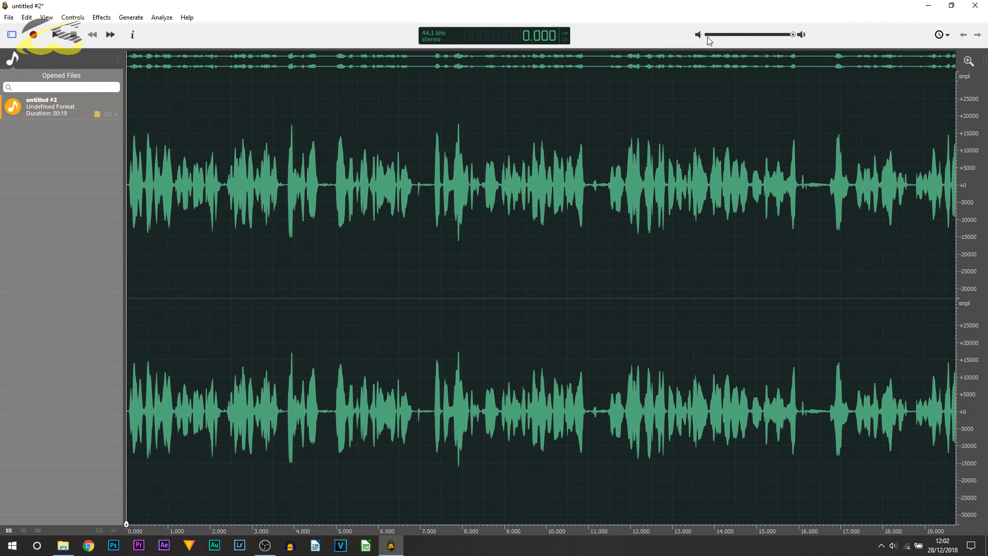
{"action": "left_click_drag", "start_coordinate": [756, 34], "coordinate": [794, 34]}
{"action": "left_click", "coordinate": [62, 546]}
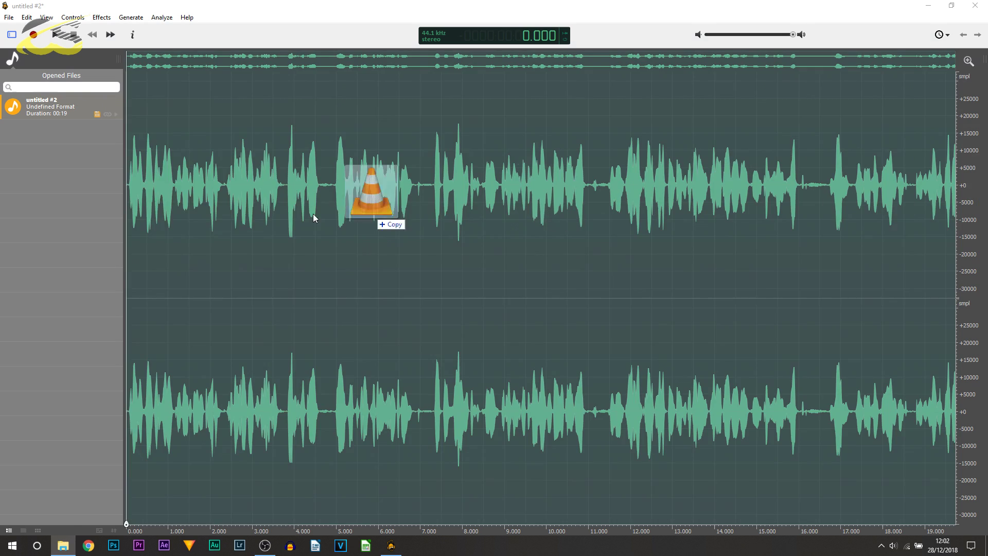
{"action": "left_click_drag", "start_coordinate": [376, 202], "coordinate": [22, 199]}
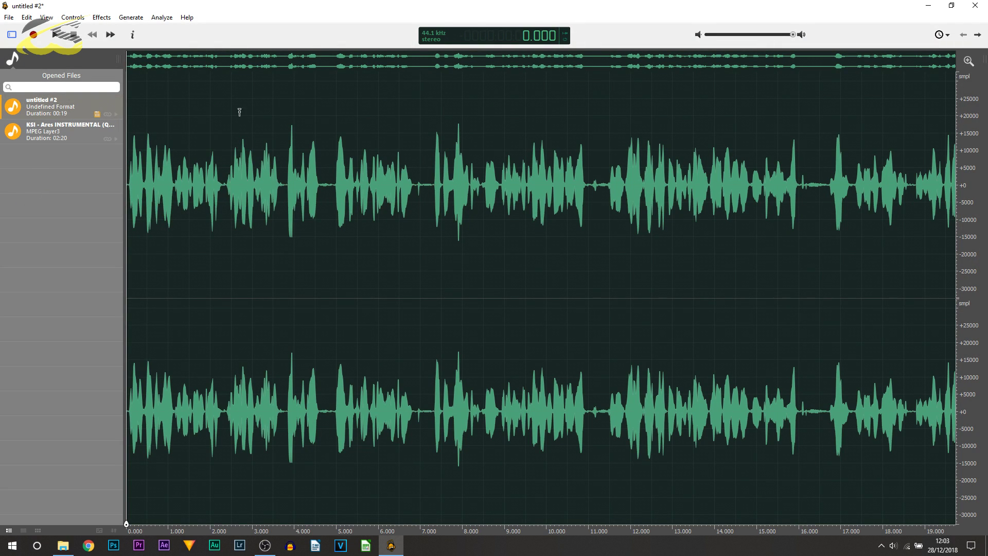
Step: Switch between the two files and place the instrumental's playhead around 14.4 seconds
{"action": "left_click", "coordinate": [450, 247]}
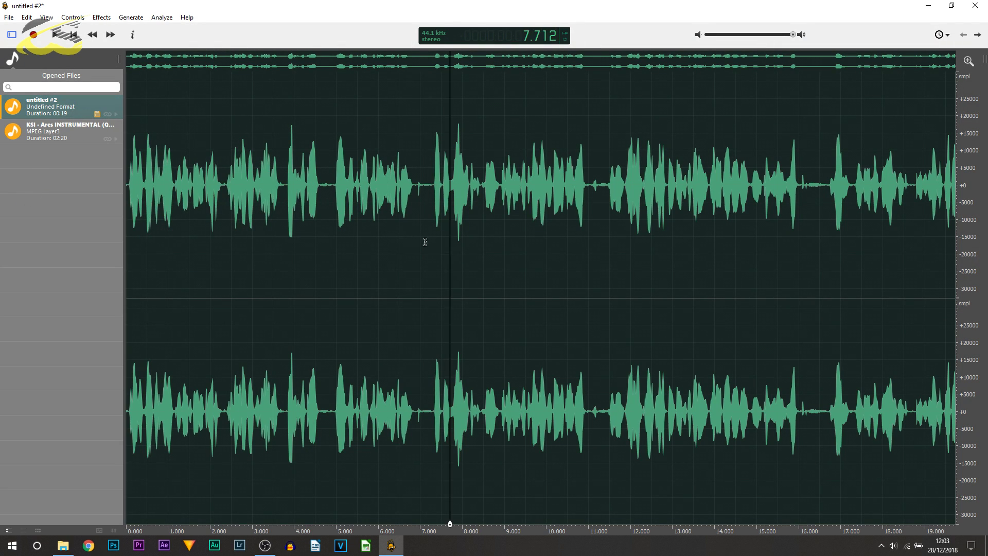
{"action": "left_click", "coordinate": [62, 140]}
{"action": "left_click", "coordinate": [231, 165]}
{"action": "left_click_drag", "start_coordinate": [229, 147], "coordinate": [127, 155]}
{"action": "left_click", "coordinate": [211, 178]}
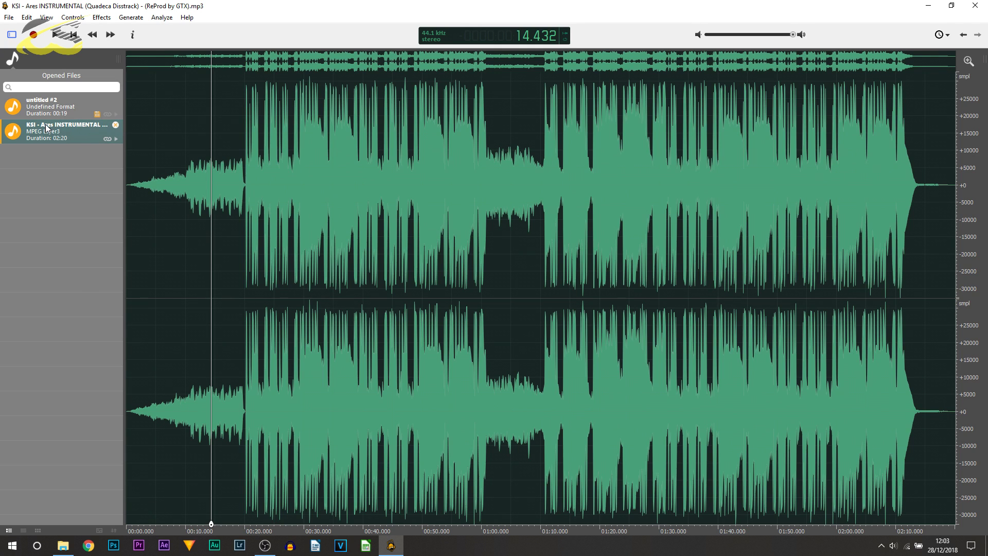
{"action": "key", "text": "Up"}
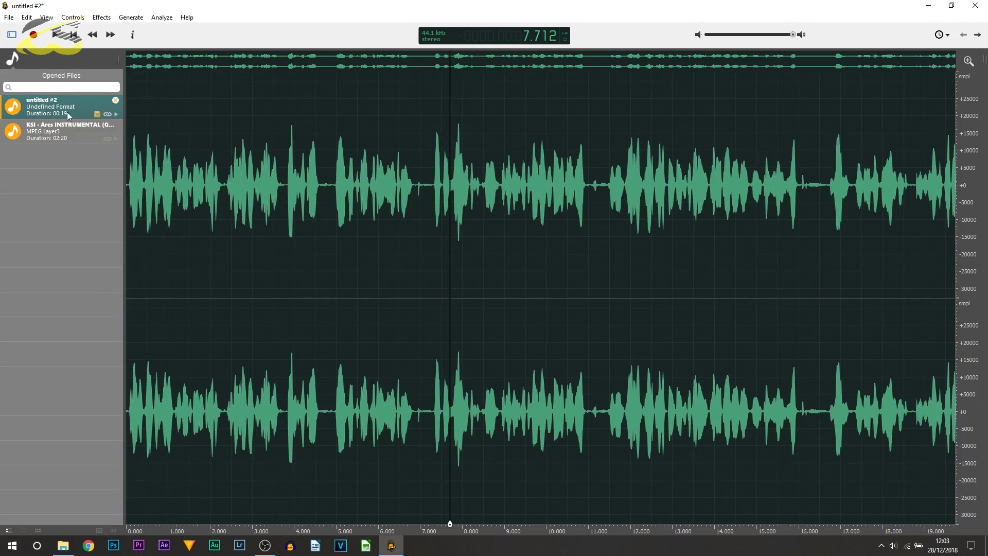
Step: Play the KSI instrumental from about 15.2 seconds, then stop playback
{"action": "left_click", "coordinate": [53, 136]}
{"action": "left_click", "coordinate": [217, 186]}
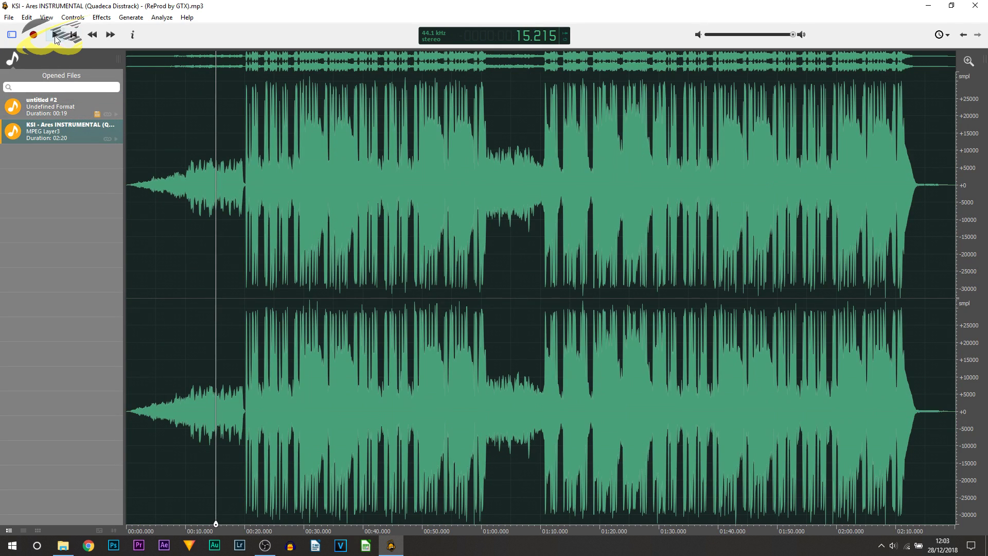
{"action": "left_click", "coordinate": [56, 36]}
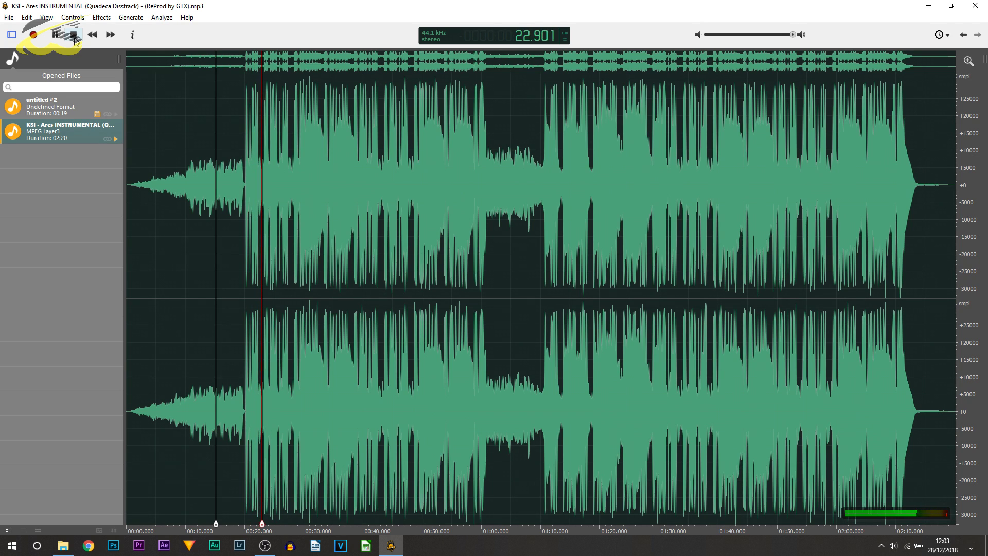
{"action": "left_click", "coordinate": [74, 35]}
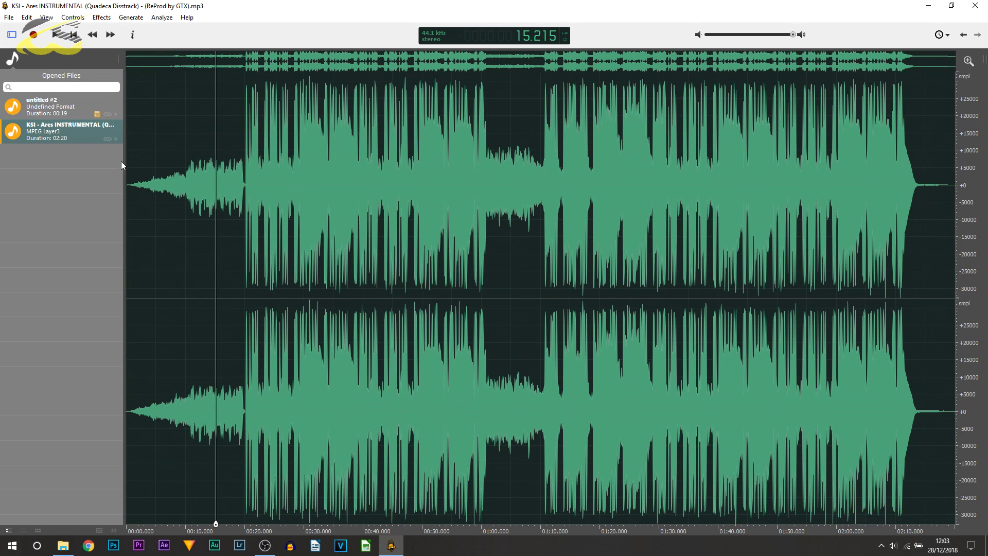
Step: Set the playhead near 4.4 s in untitled #2, then near 20 s in the instrumental
{"action": "left_click", "coordinate": [50, 109]}
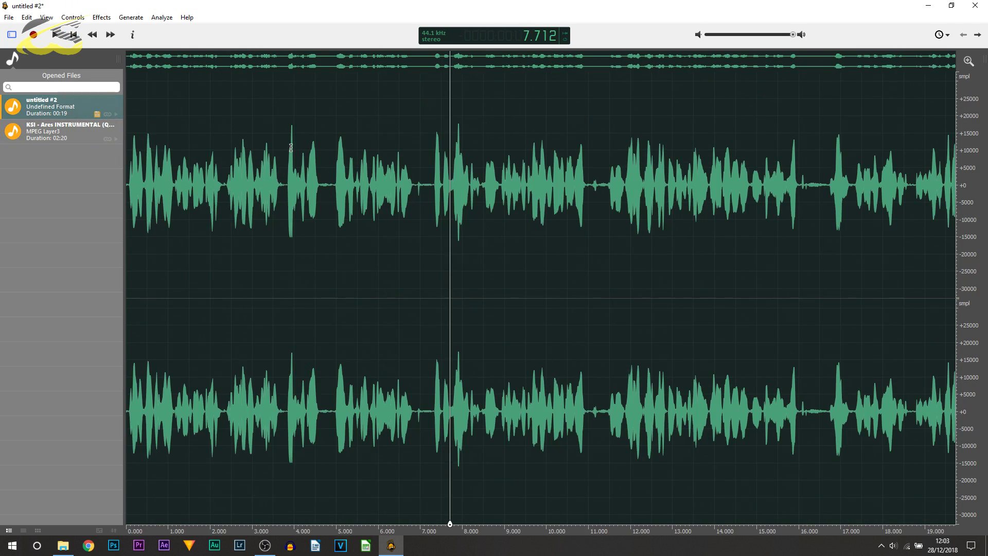
{"action": "left_click", "coordinate": [311, 178]}
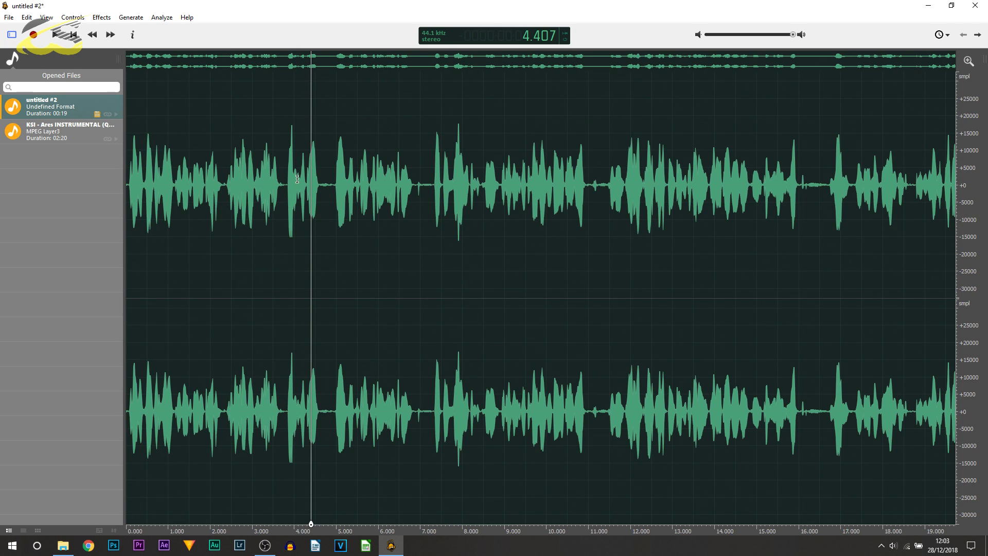
{"action": "left_click", "coordinate": [31, 132]}
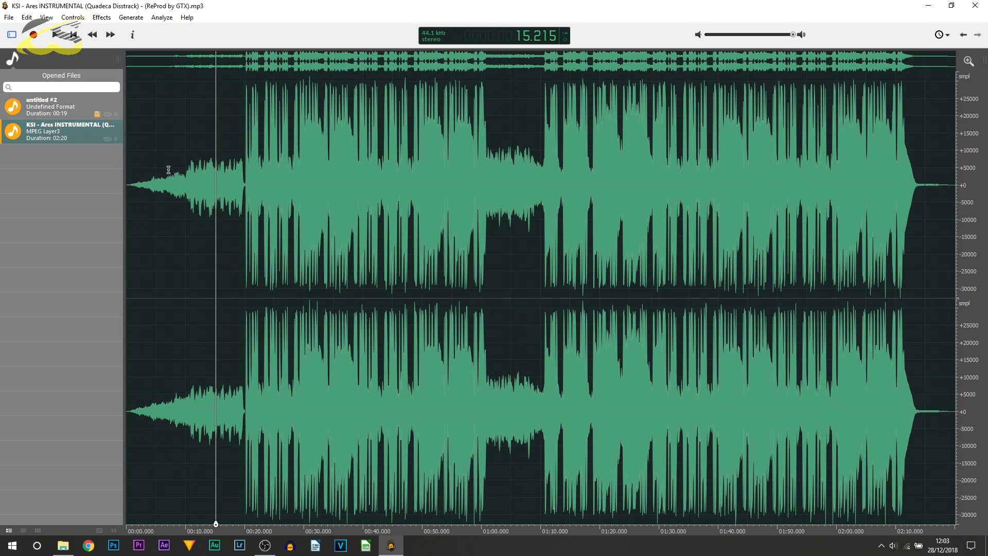
{"action": "left_click", "coordinate": [245, 187]}
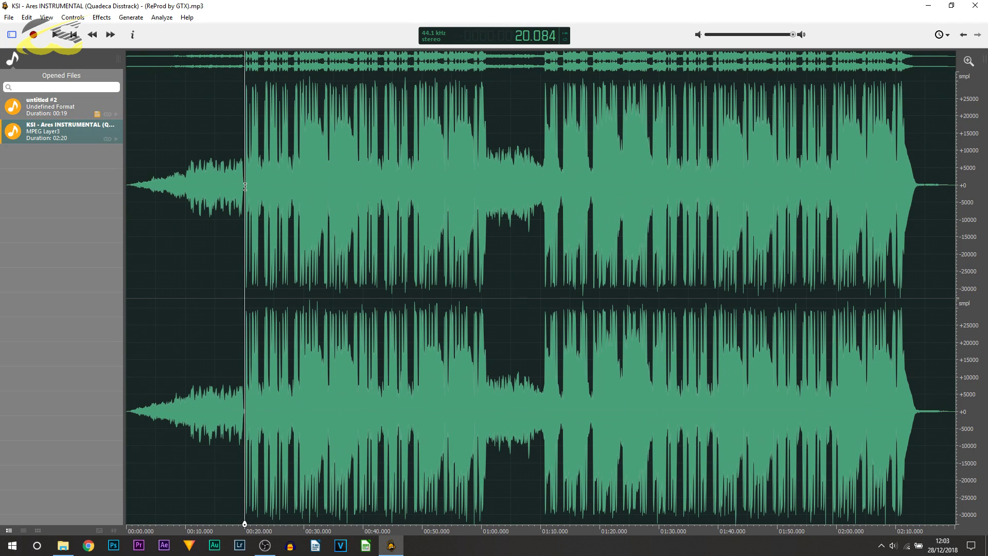
Step: Select the entire 2:20 instrumental with Ctrl+A and bring up the Effects menu
{"action": "left_click_drag", "start_coordinate": [247, 187], "coordinate": [440, 178]}
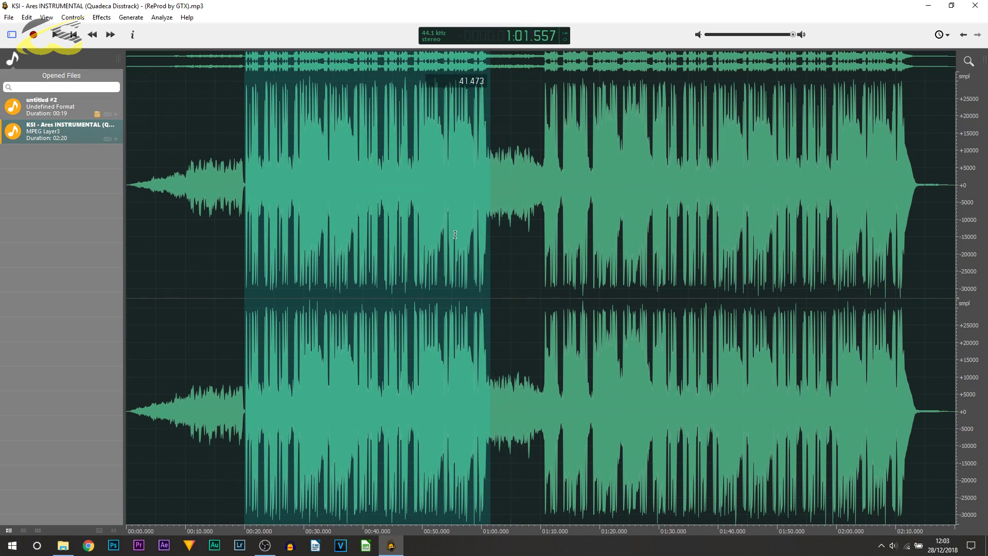
{"action": "left_click", "coordinate": [591, 231], "text": "shift"}
{"action": "key", "text": "ctrl+a"}
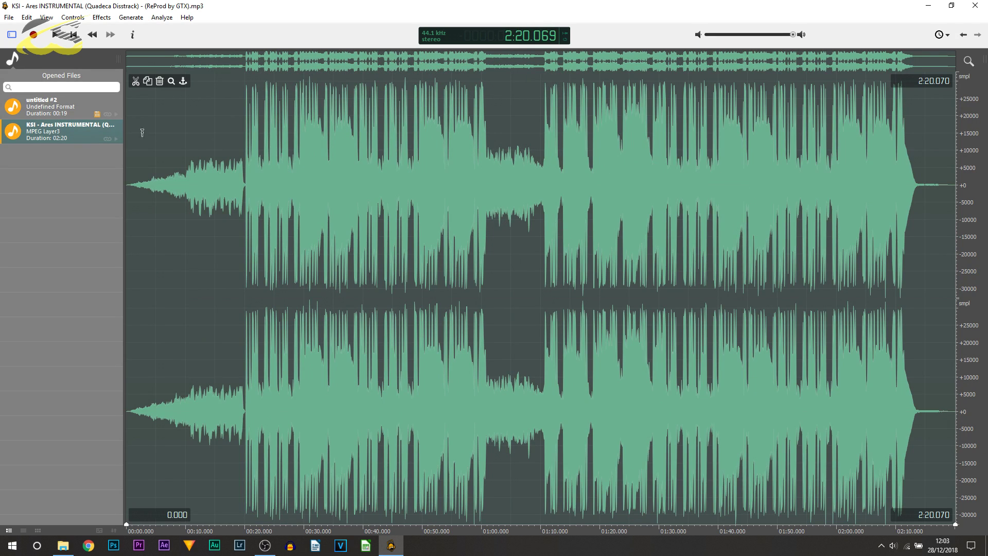
{"action": "left_click", "coordinate": [98, 18]}
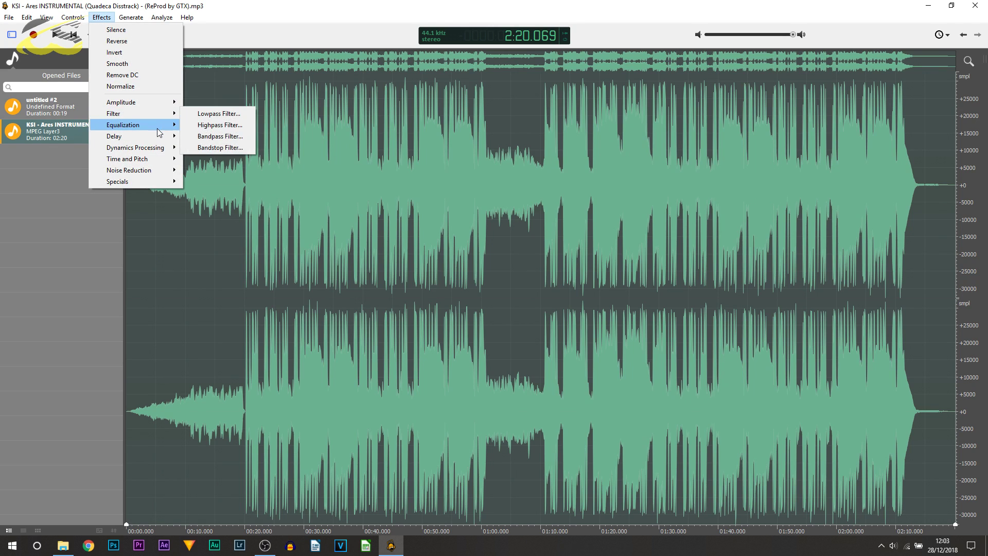
Step: Open the 31-band Graphic Equalizer from Effects > Equalization, all bands flat at 0 dB
{"action": "mouse_move", "coordinate": [157, 128]}
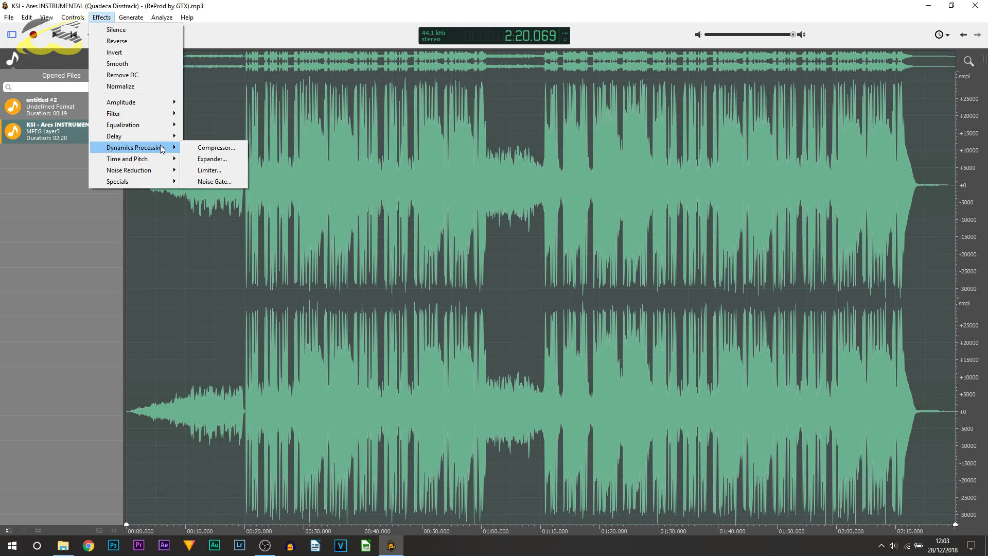
{"action": "mouse_move", "coordinate": [151, 106]}
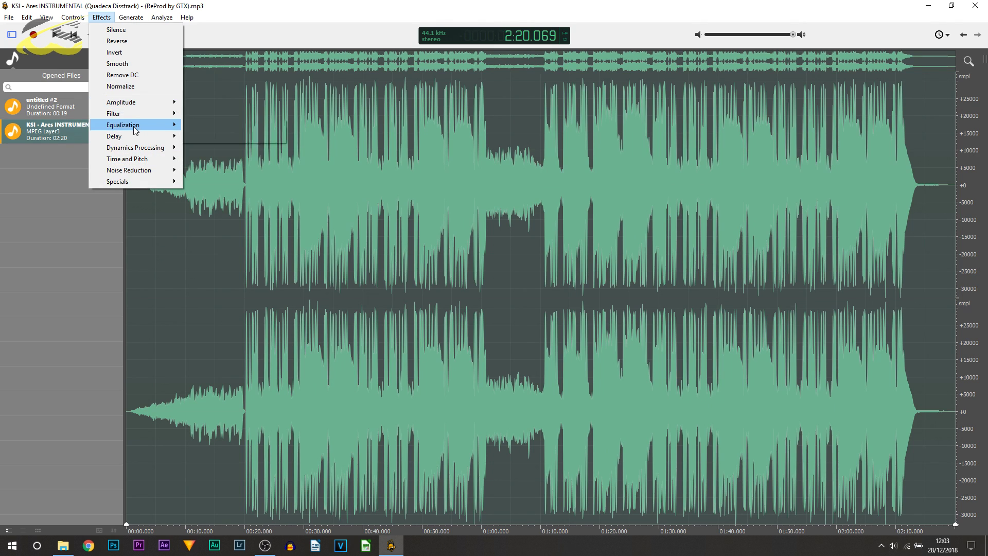
{"action": "left_click", "coordinate": [230, 136]}
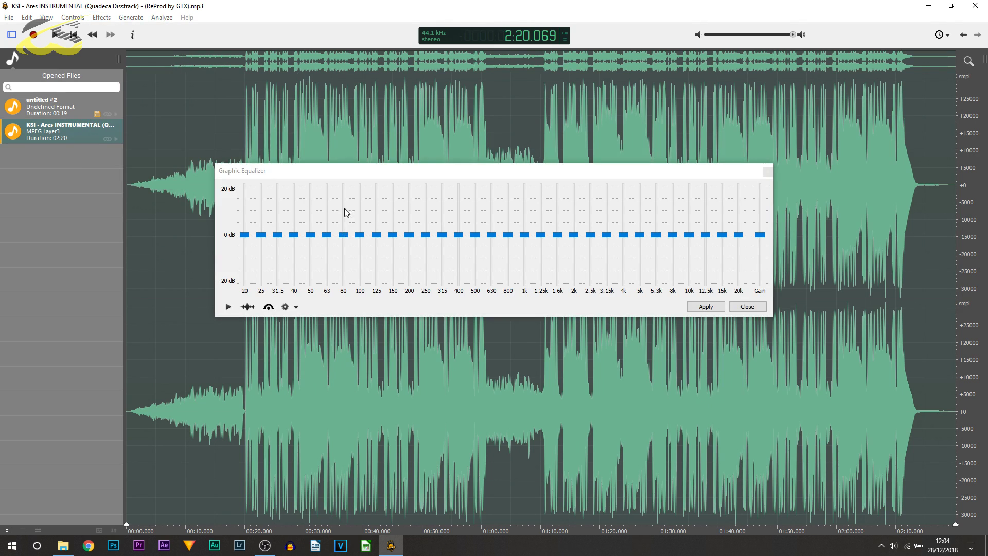
Step: Apply a U-shaped EQ curve to the whole instrumental and play it back from about 17.9 s
{"action": "left_click_drag", "start_coordinate": [260, 231], "coordinate": [741, 215]}
{"action": "left_click", "coordinate": [706, 306]}
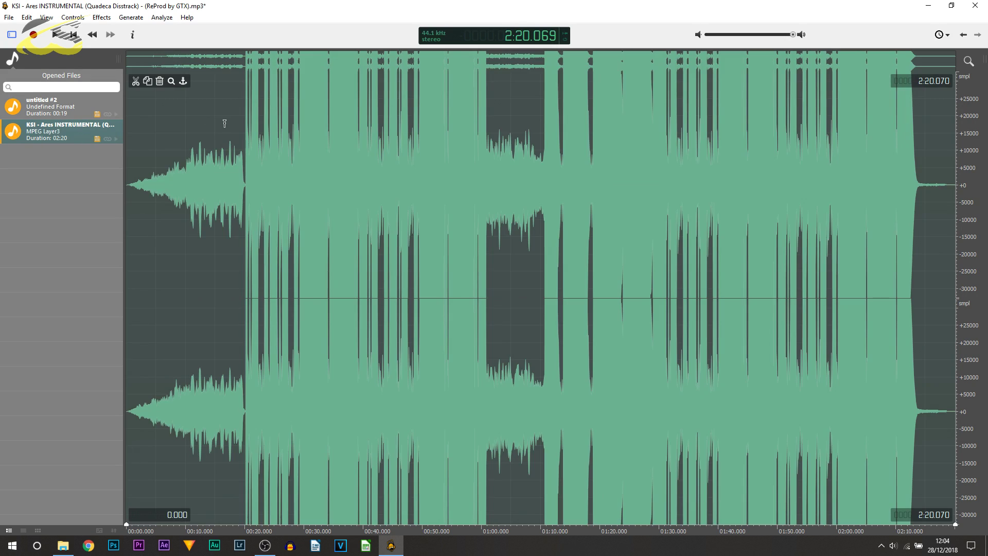
{"action": "left_click", "coordinate": [231, 121]}
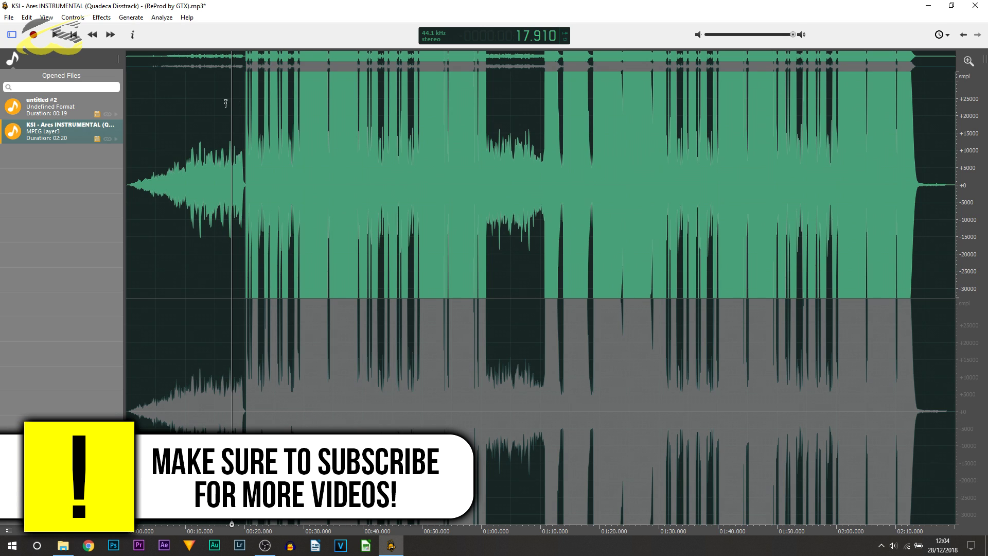
{"action": "left_click", "coordinate": [53, 35]}
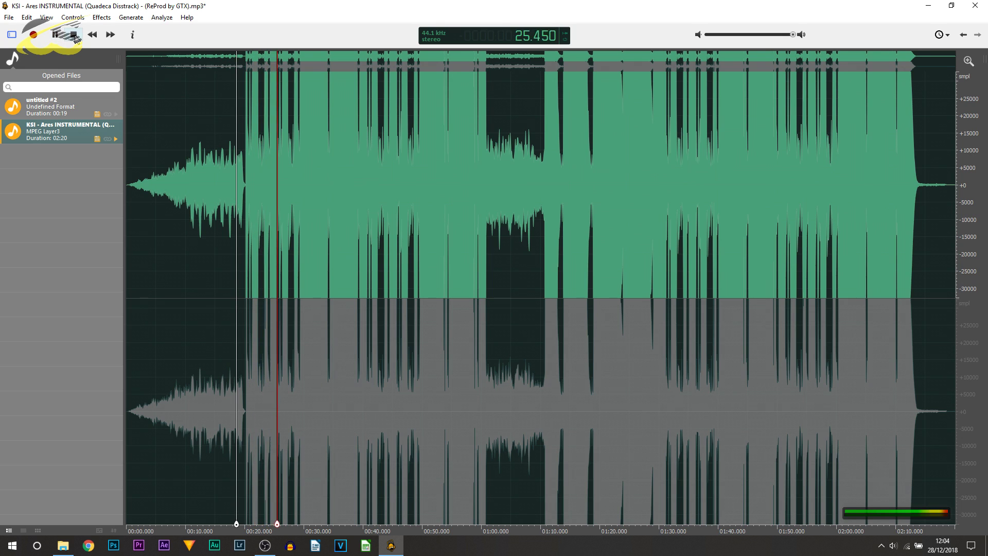
{"action": "left_click", "coordinate": [74, 35]}
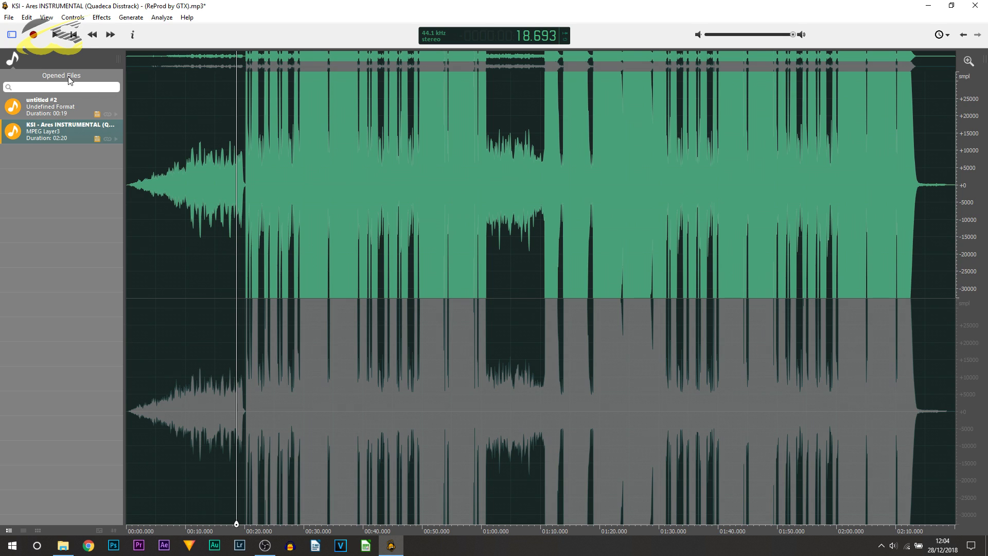
Step: Open Edit > Preferences on the Sound page and check the Record Device list, leaving System Default
{"action": "left_click", "coordinate": [28, 18]}
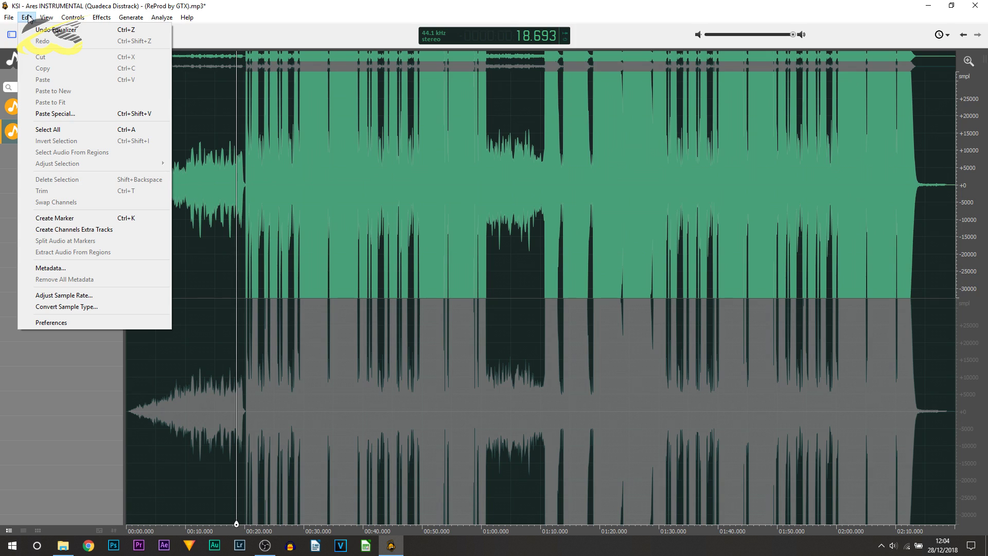
{"action": "mouse_move", "coordinate": [4, 19]}
{"action": "left_click", "coordinate": [83, 326]}
{"action": "left_click", "coordinate": [409, 114]}
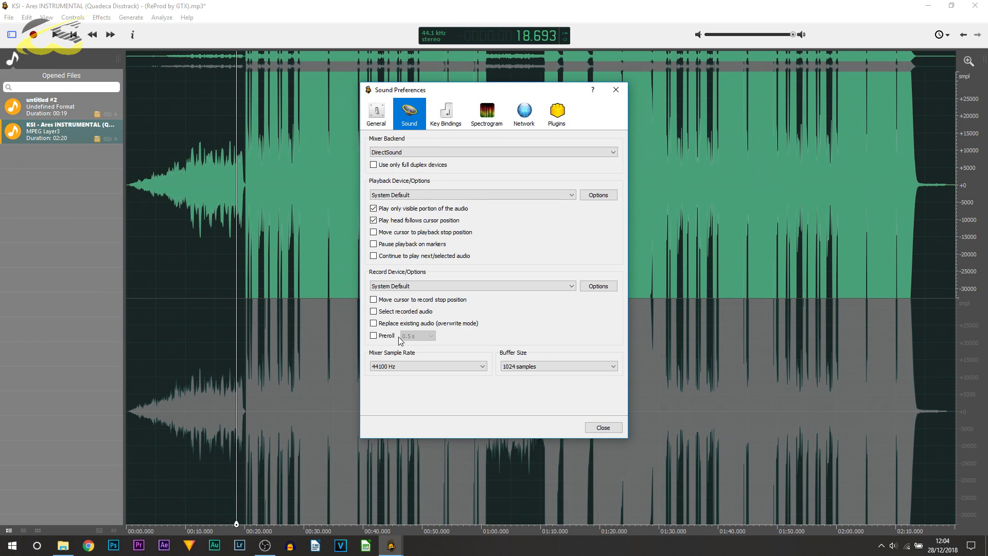
{"action": "left_click", "coordinate": [423, 288]}
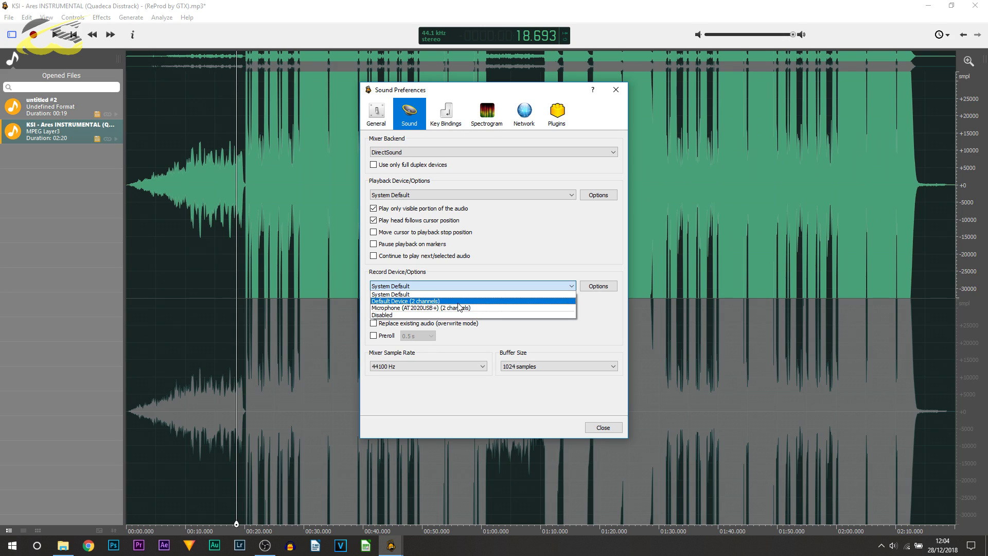
{"action": "left_click", "coordinate": [402, 288]}
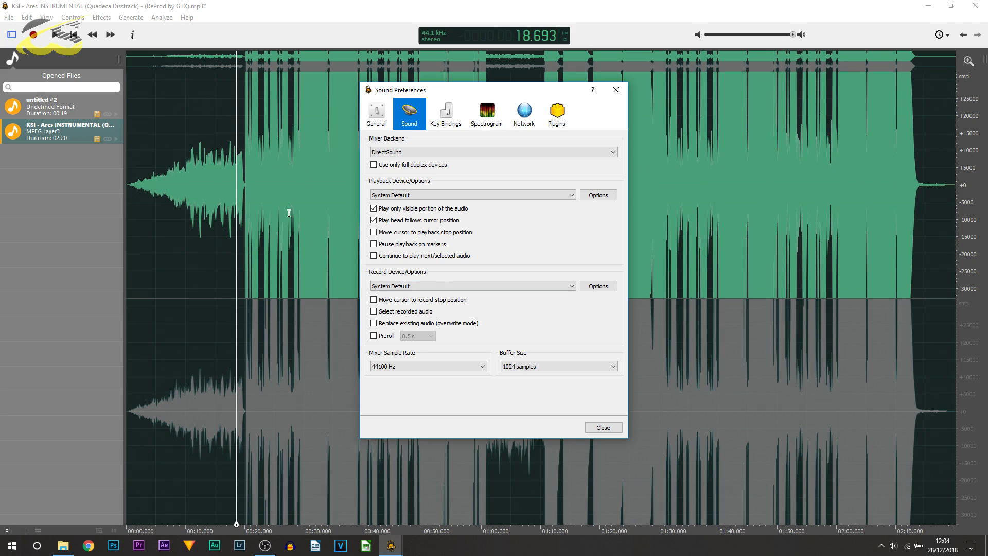
Step: Set the Record Device to Microphone (AT2020USB+), review playback devices, then select the whole track
{"action": "left_click", "coordinate": [418, 286]}
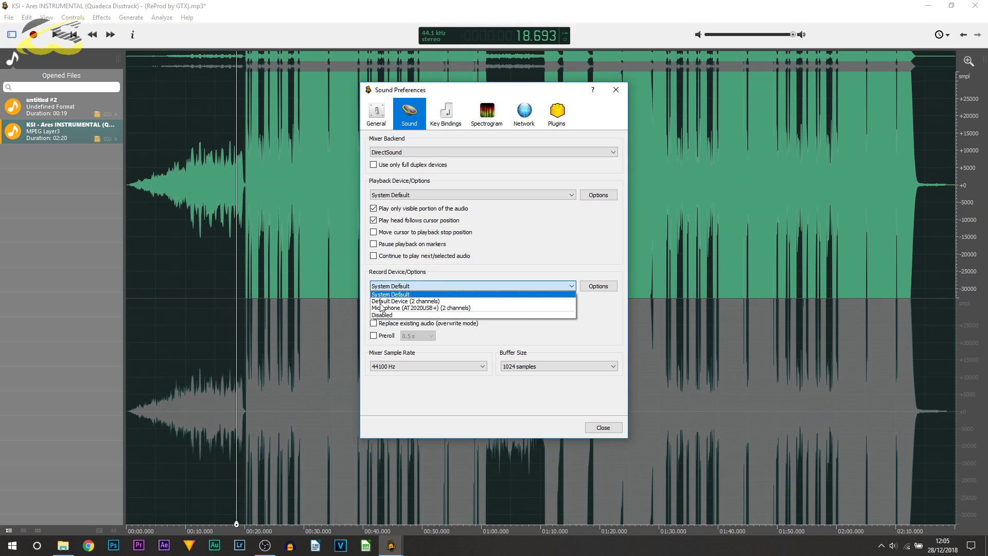
{"action": "left_click", "coordinate": [505, 308]}
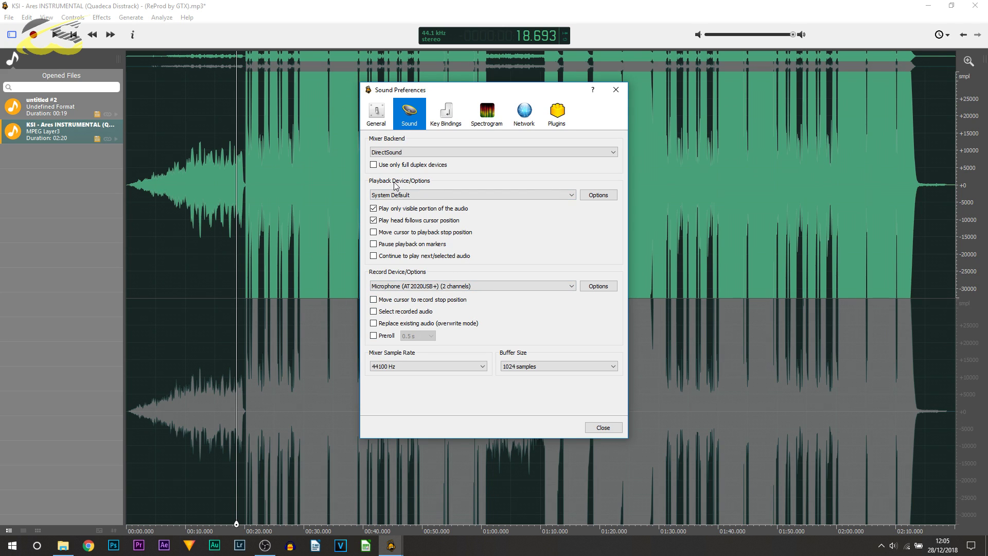
{"action": "left_click", "coordinate": [417, 194]}
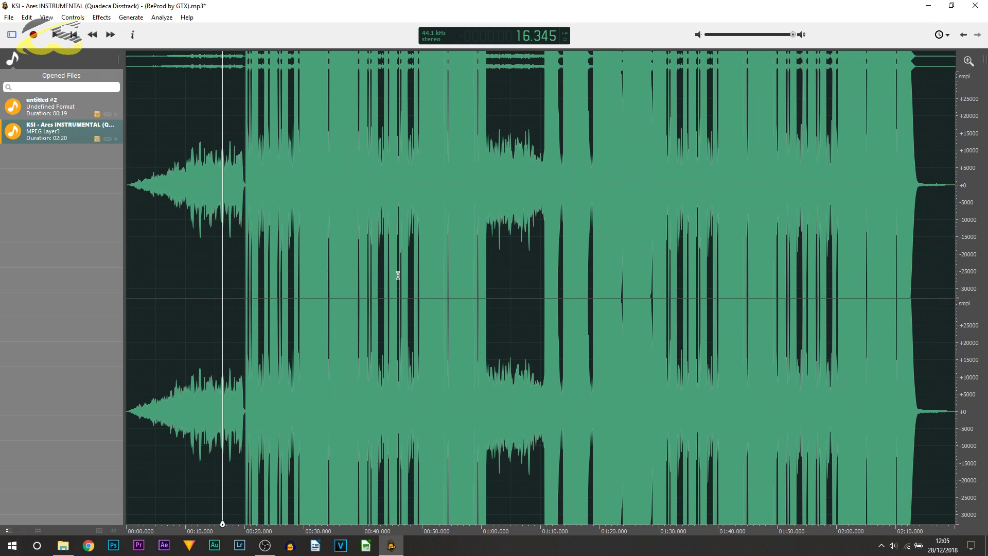
{"action": "key", "text": "ctrl+a"}
{"action": "left_click", "coordinate": [6, 18]}
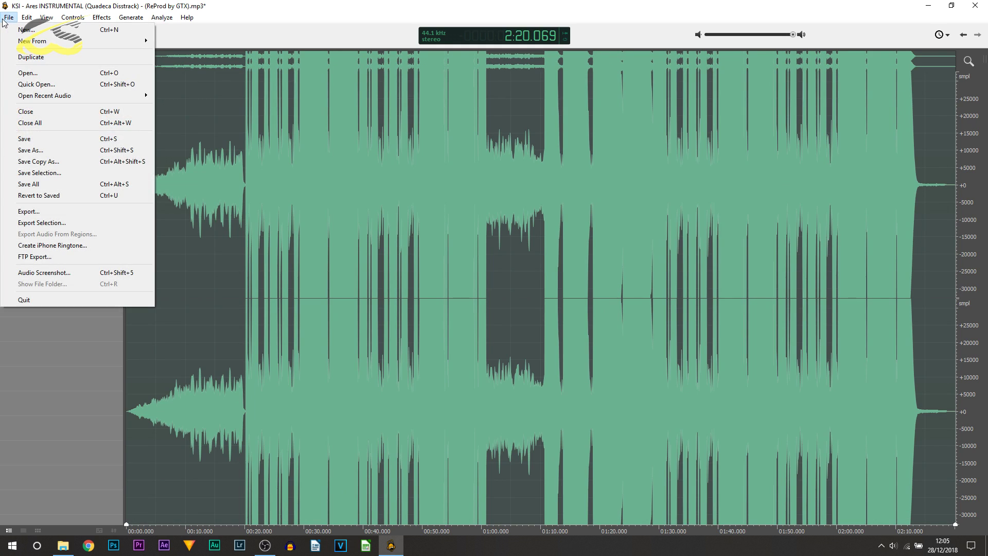
{"action": "left_click", "coordinate": [81, 150]}
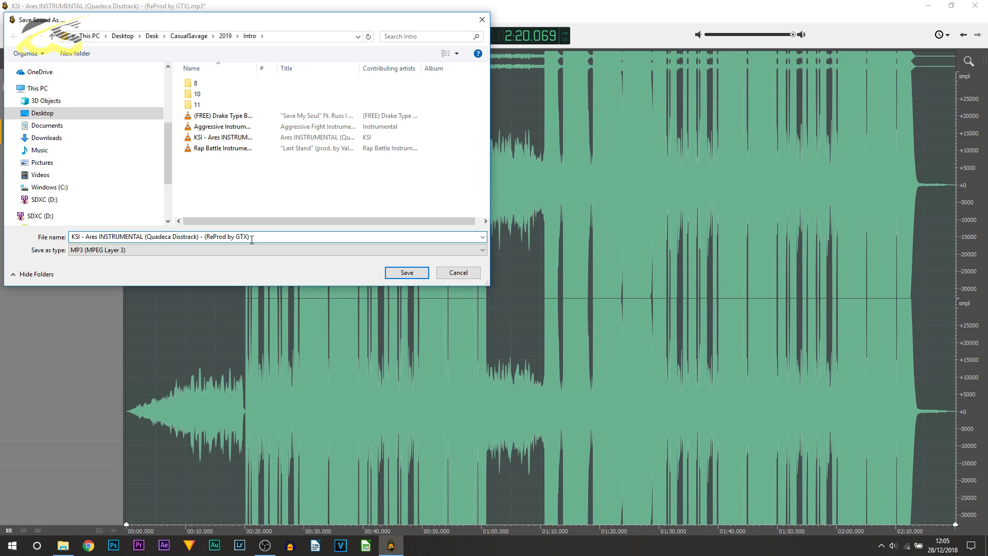
{"action": "left_click_drag", "start_coordinate": [236, 236], "coordinate": [243, 238]}
{"action": "left_click", "coordinate": [246, 237]}
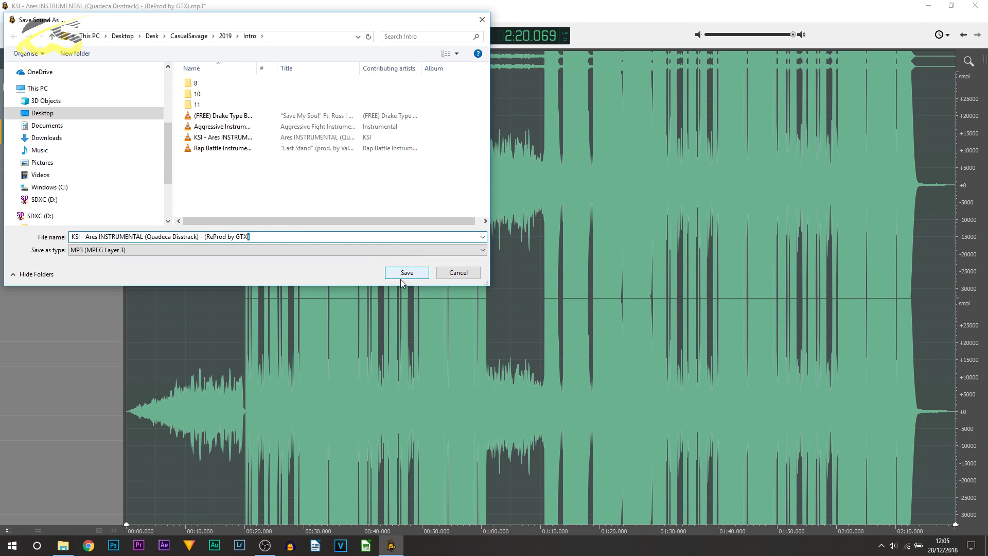
{"action": "left_click", "coordinate": [402, 275]}
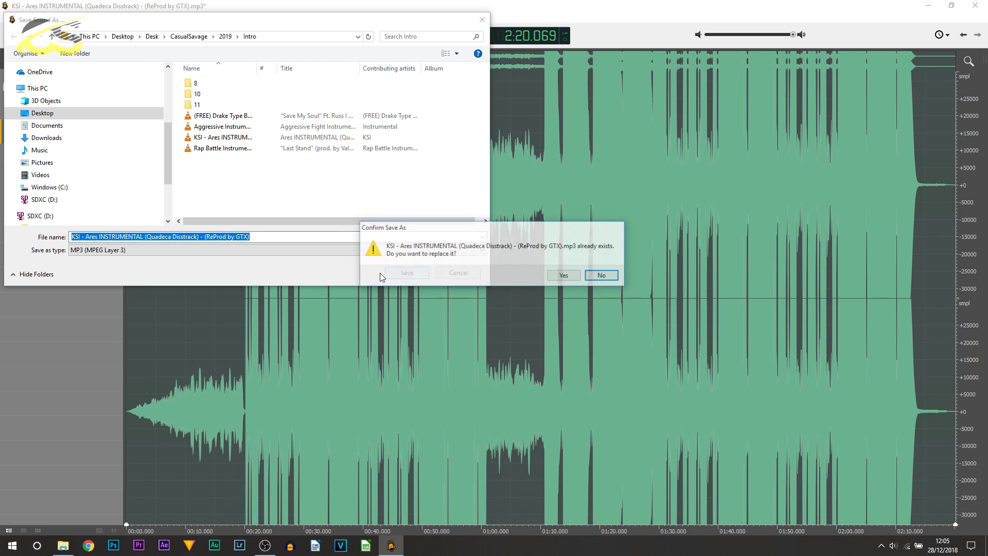
{"action": "left_click", "coordinate": [602, 275]}
{"action": "left_click", "coordinate": [459, 272]}
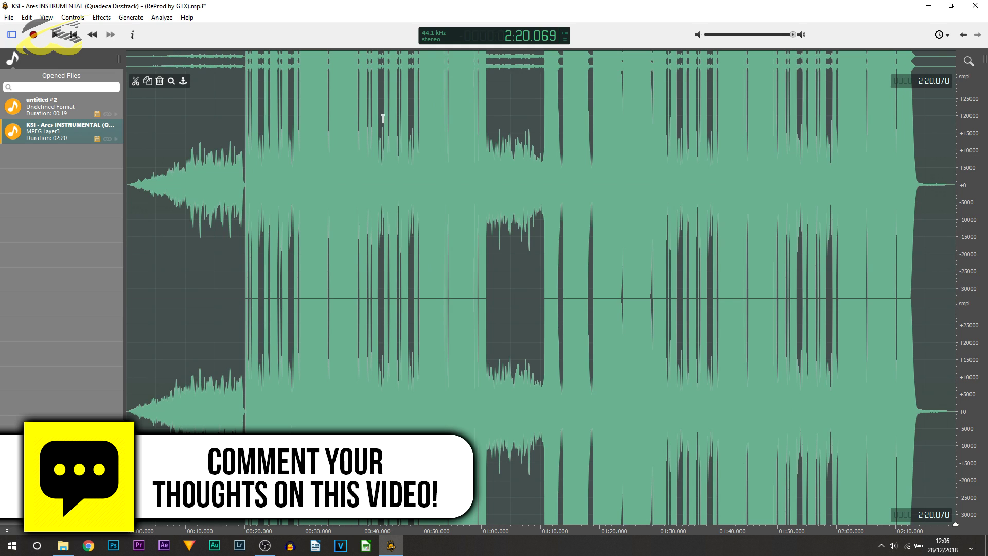
{"action": "left_click", "coordinate": [8, 17]}
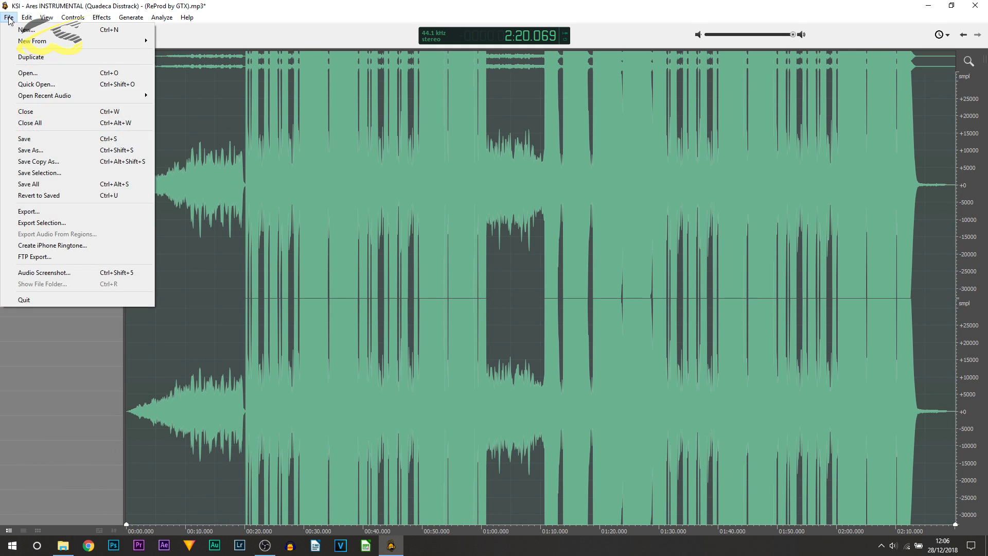
{"action": "left_click", "coordinate": [68, 212]}
{"action": "left_click", "coordinate": [504, 206]}
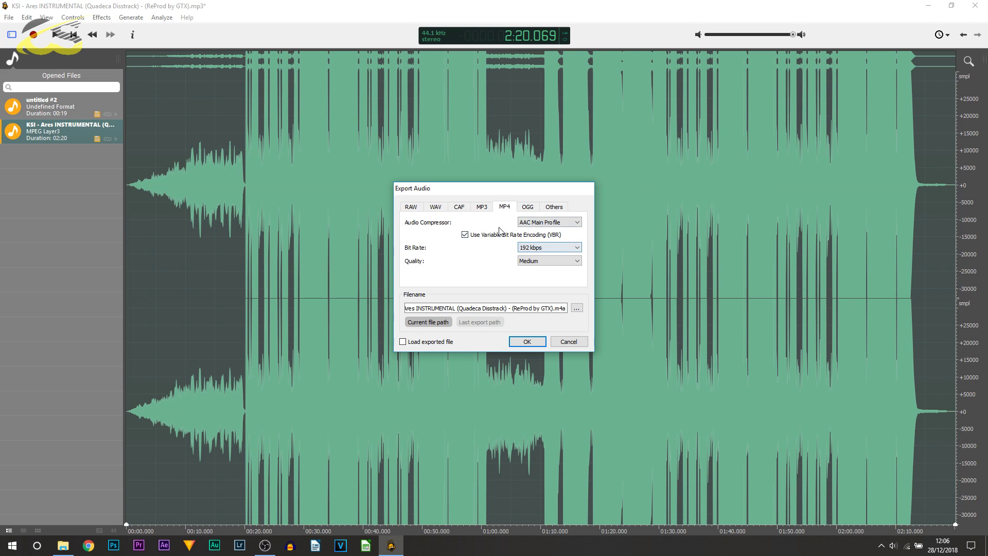
{"action": "left_click", "coordinate": [416, 206]}
{"action": "left_click", "coordinate": [439, 208]}
{"action": "left_click", "coordinate": [469, 210]}
{"action": "left_click", "coordinate": [488, 210]}
{"action": "left_click", "coordinate": [507, 210]}
{"action": "left_click", "coordinate": [536, 213]}
{"action": "left_click", "coordinate": [554, 208]}
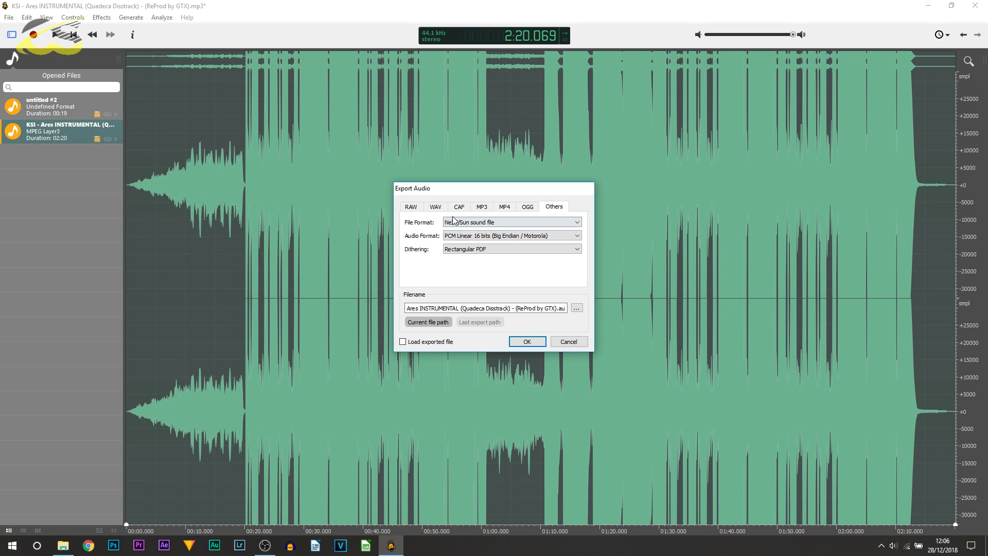
{"action": "left_click", "coordinate": [522, 344]}
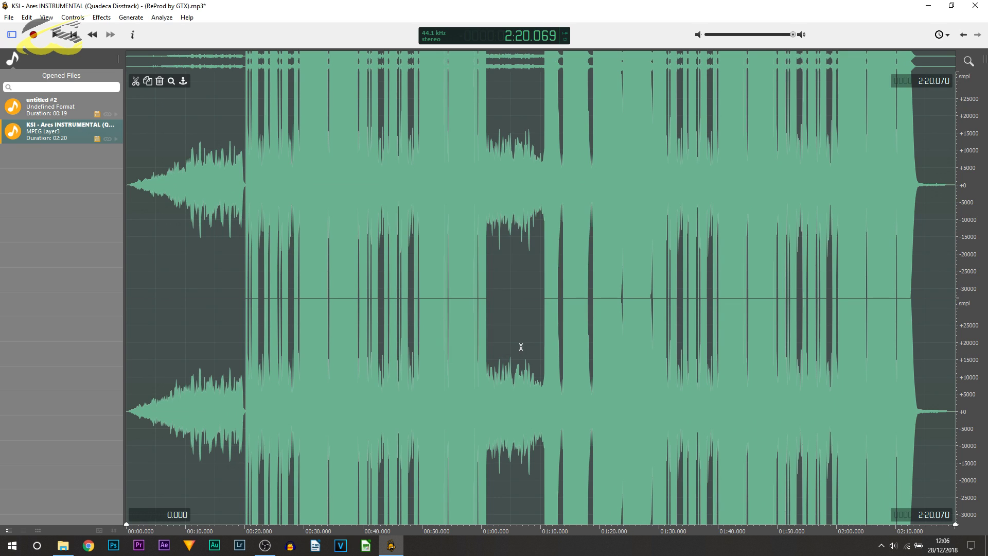